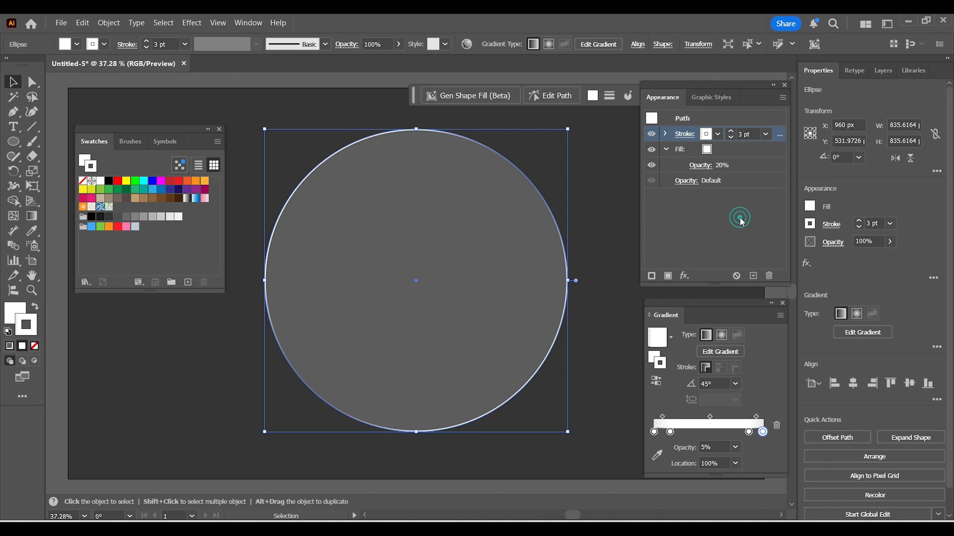
Deselect the circle and close the floating gradient settings.
left_click(606, 205)
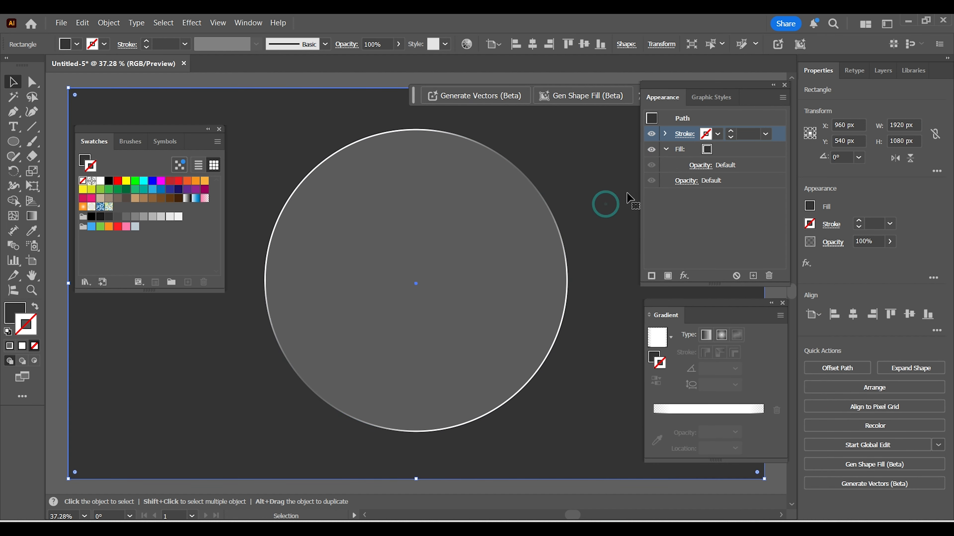
key("ctrl+minus")
key("ctrl+minus")
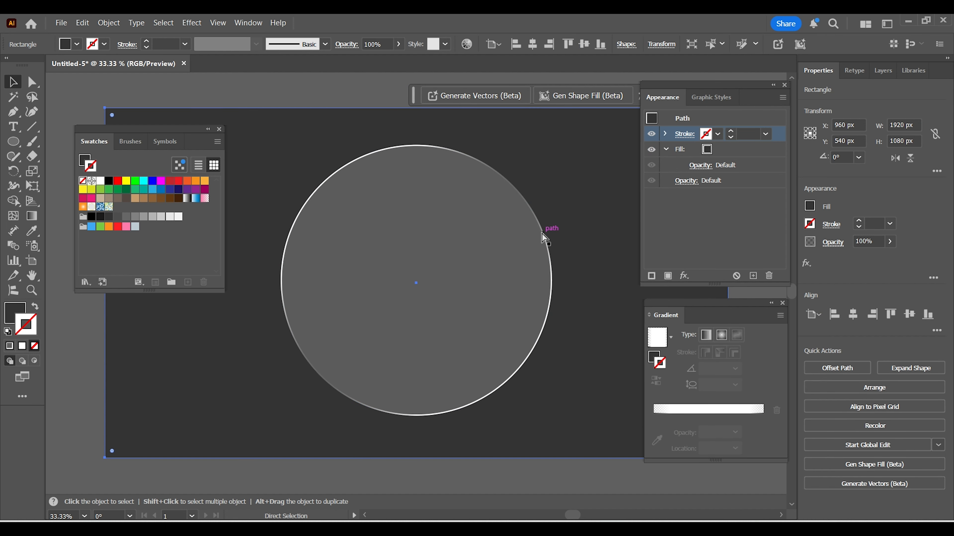
left_click(783, 303)
Save the circle's stroke gradient as a new swatch named Glass Effect and move the swatches clear of the artboard.
left_click(359, 209)
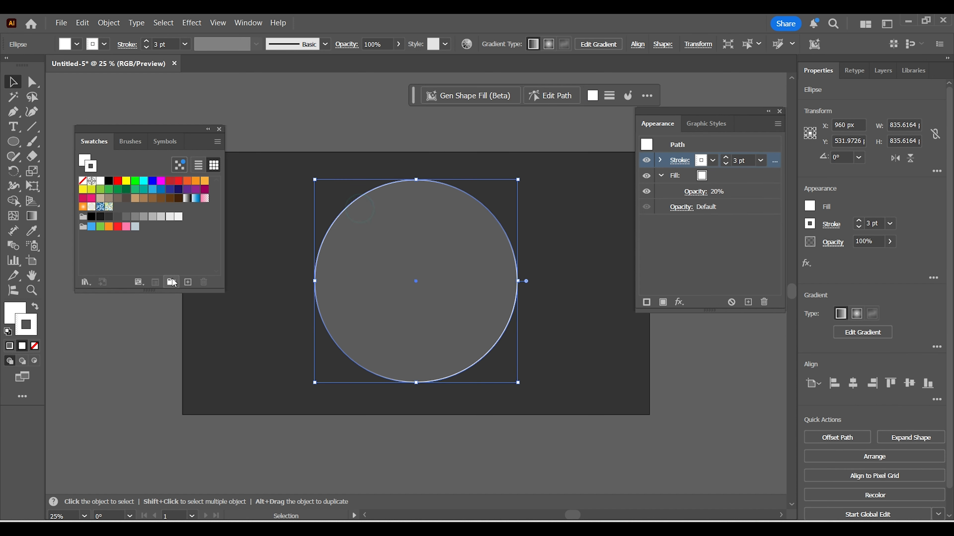
left_click(188, 282)
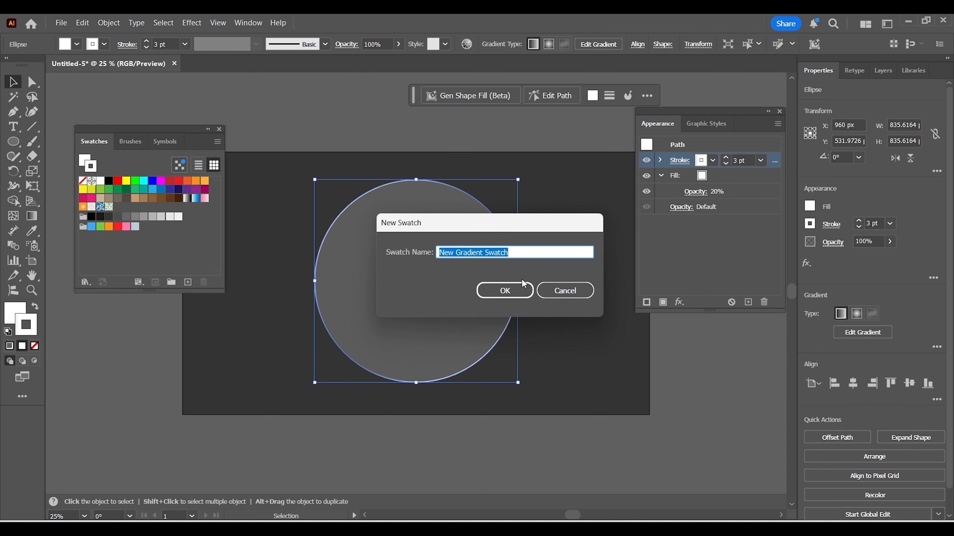
type("Gloss")
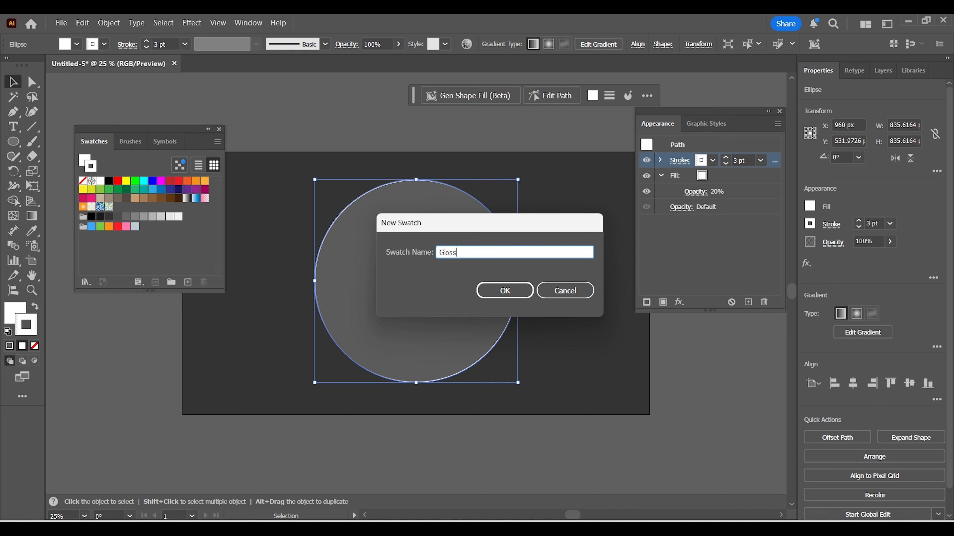
type("y E")
key("BackSpace")
key("BackSpace")
key("BackSpace")
key("BackSpace")
type("lass Effect")
left_click(485, 292)
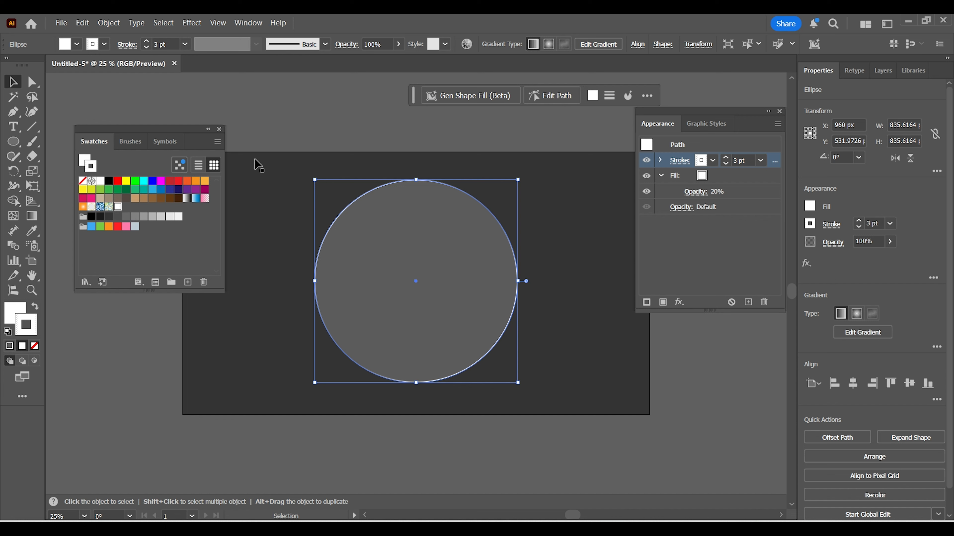
left_click(283, 127)
left_click_drag(152, 133, 109, 95)
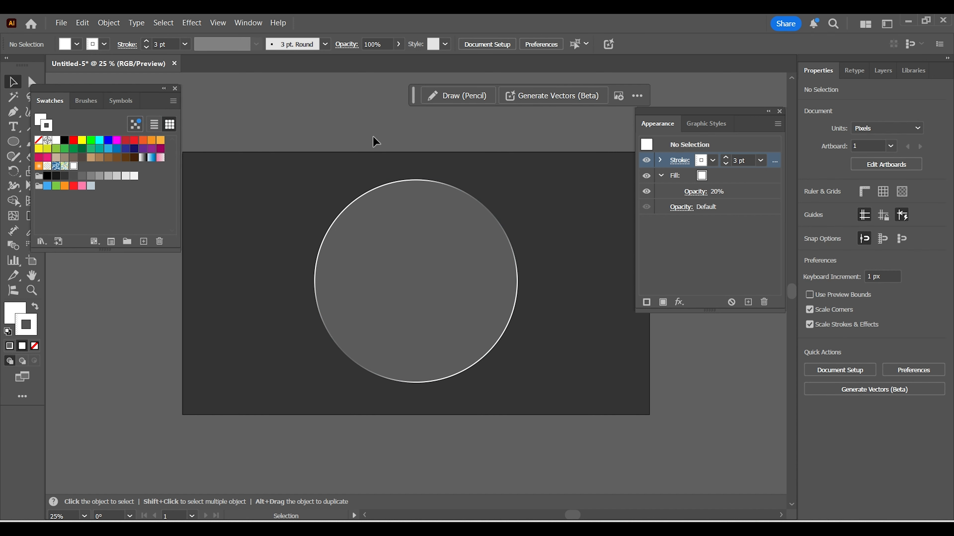
Apply an Inflate warp effect to the circle with a bend of -37%.
left_click(411, 219)
key("ctrl+minus")
left_click(191, 22)
mouse_move(248, 206)
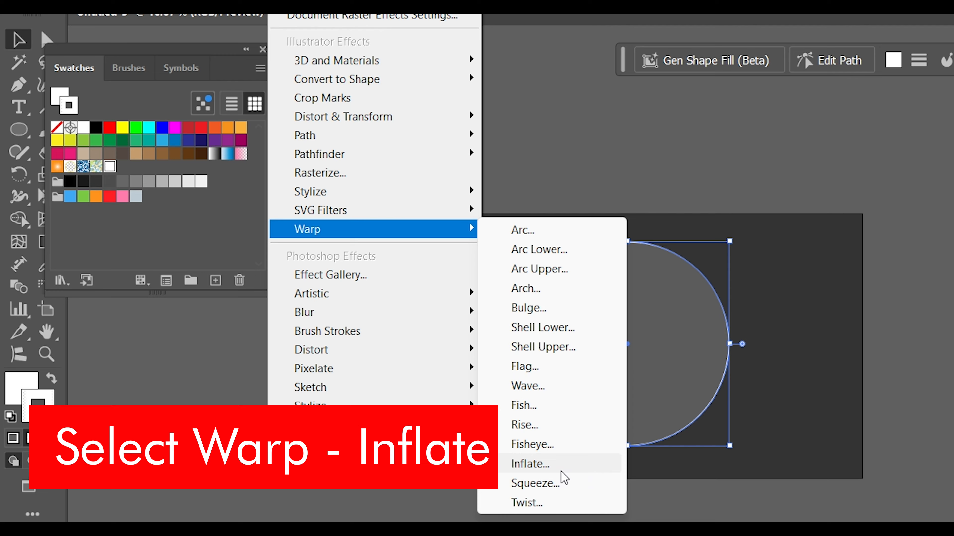
left_click(371, 368)
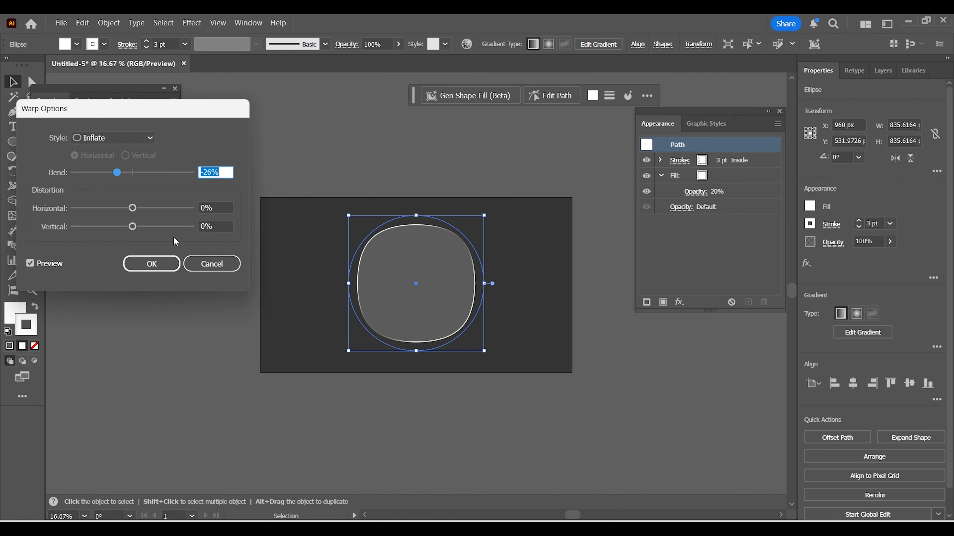
mouse_move(120, 173)
left_mouse_down()
mouse_move(146, 172)
mouse_move(115, 179)
left_mouse_up()
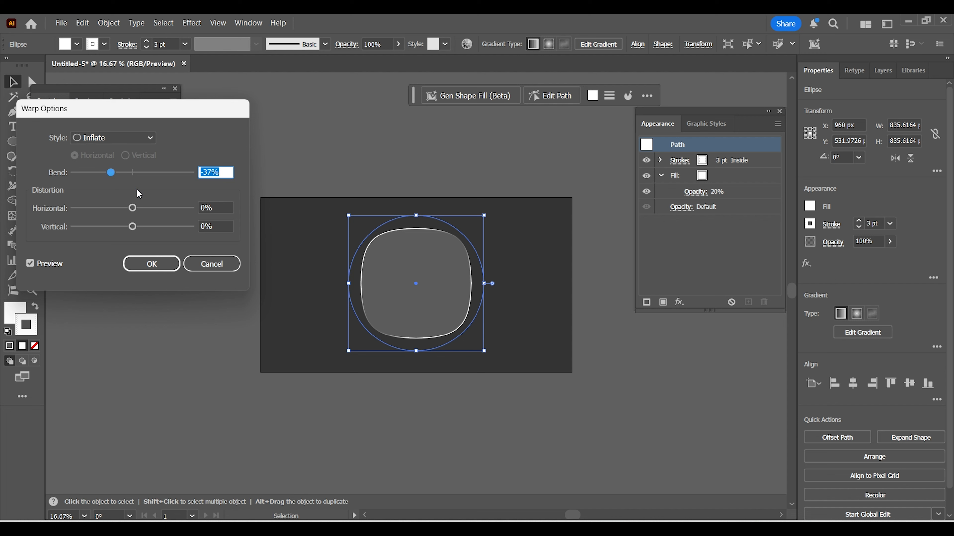
left_click(150, 264)
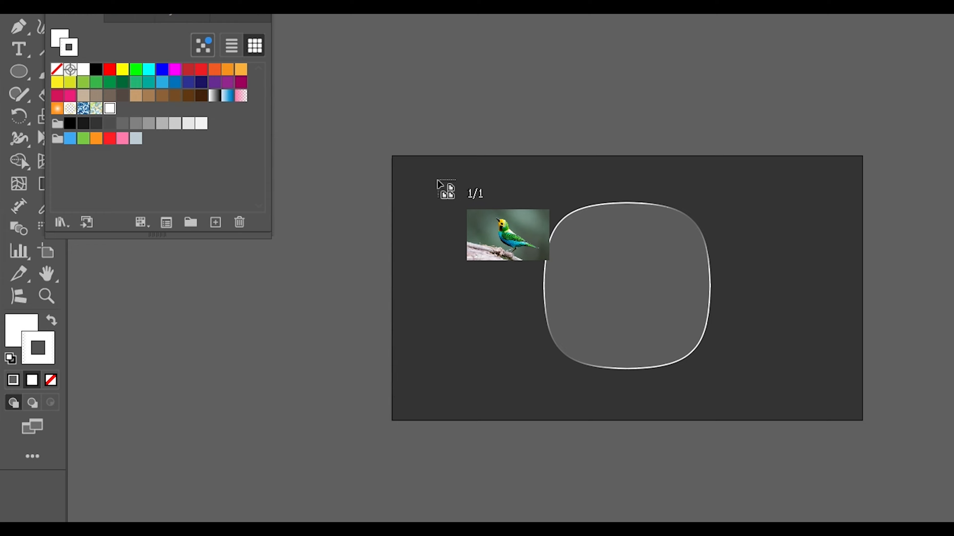
Place the bird image and scale it to cover the whole 1920 x 1080 px artboard.
left_click(284, 213)
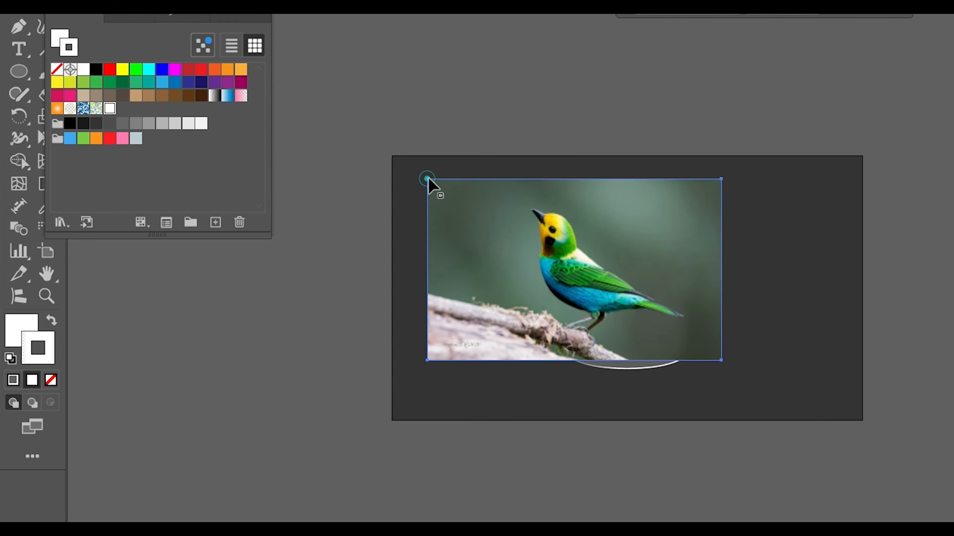
left_click_drag(374, 282, 342, 269)
mouse_move(517, 269)
left_mouse_down()
mouse_move(537, 262)
mouse_move(527, 262)
left_mouse_up()
left_click_drag(686, 338, 863, 420)
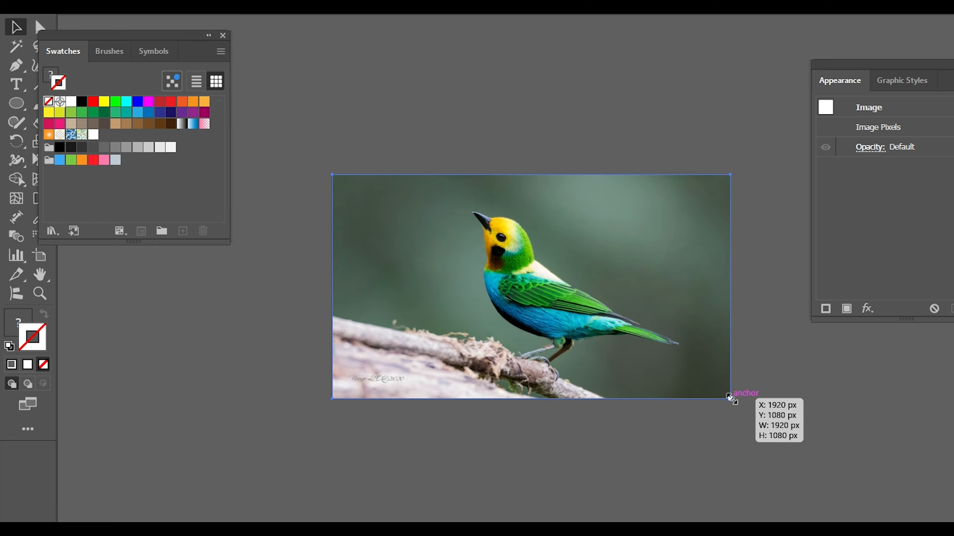
left_click_drag(732, 399, 730, 399)
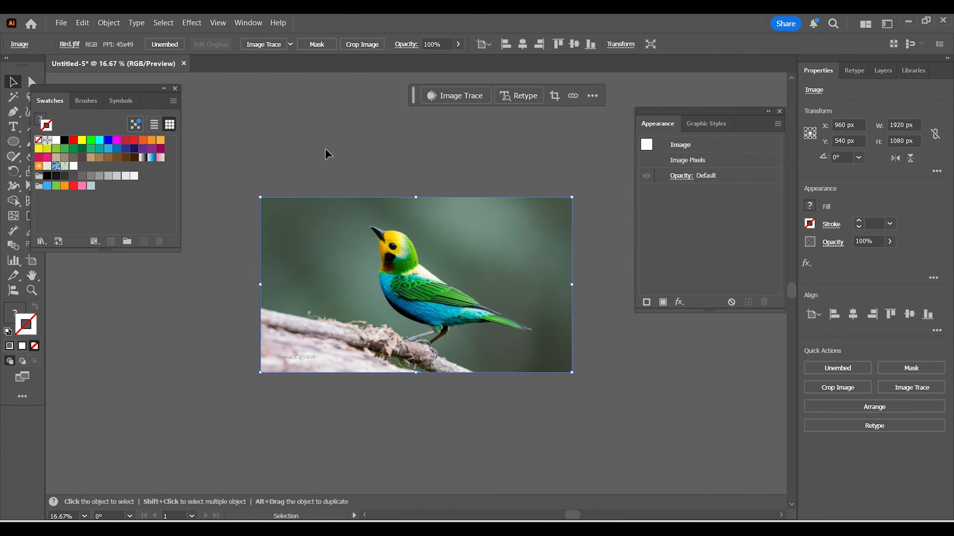
Send the bird image backward behind the warped glass shape and move the shape over the bird's head.
left_click(326, 150)
left_click(313, 220)
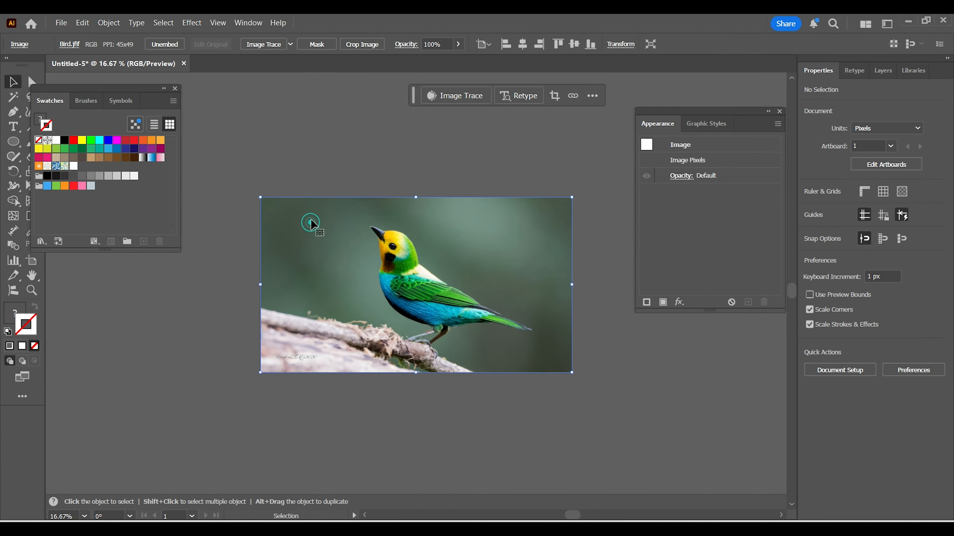
right_click(311, 214)
mouse_move(362, 422)
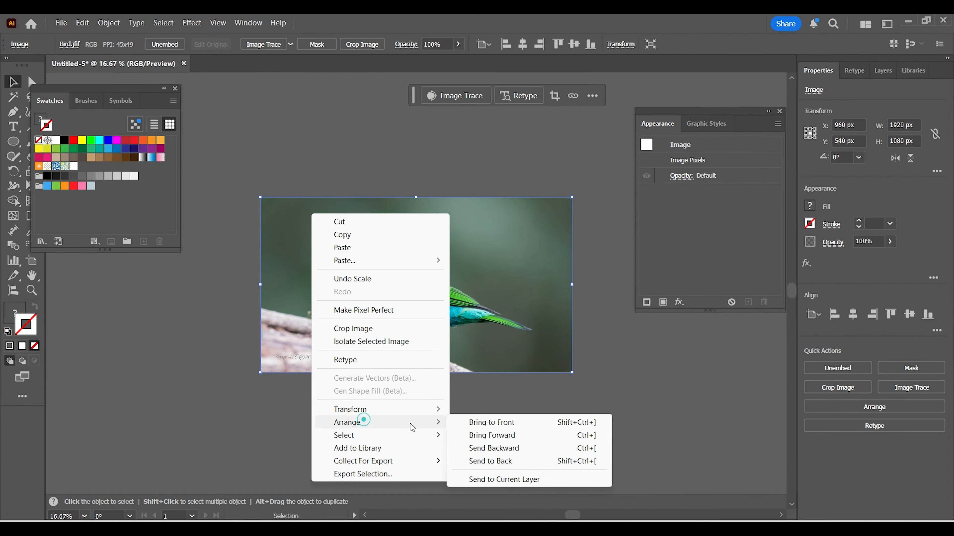
left_click(495, 448)
left_click(358, 120)
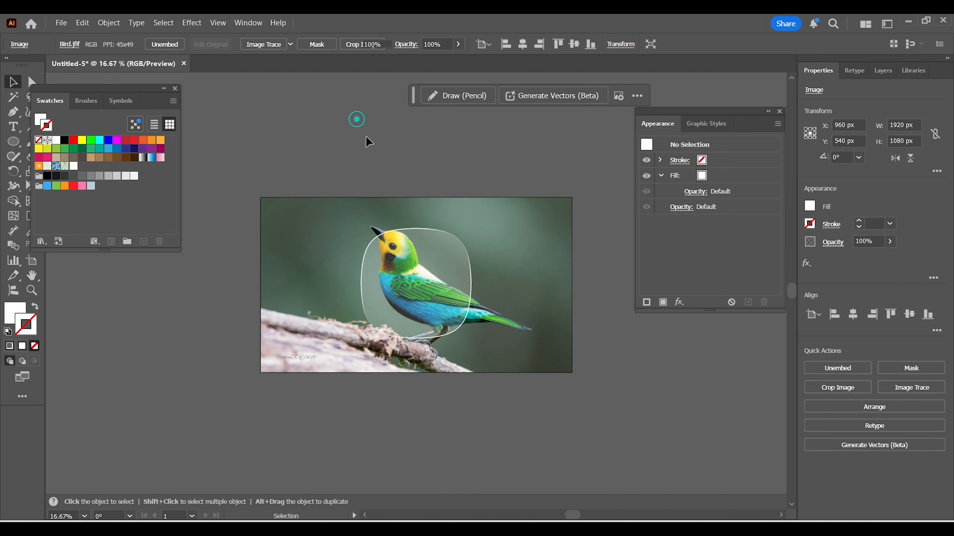
left_click_drag(449, 262, 436, 243)
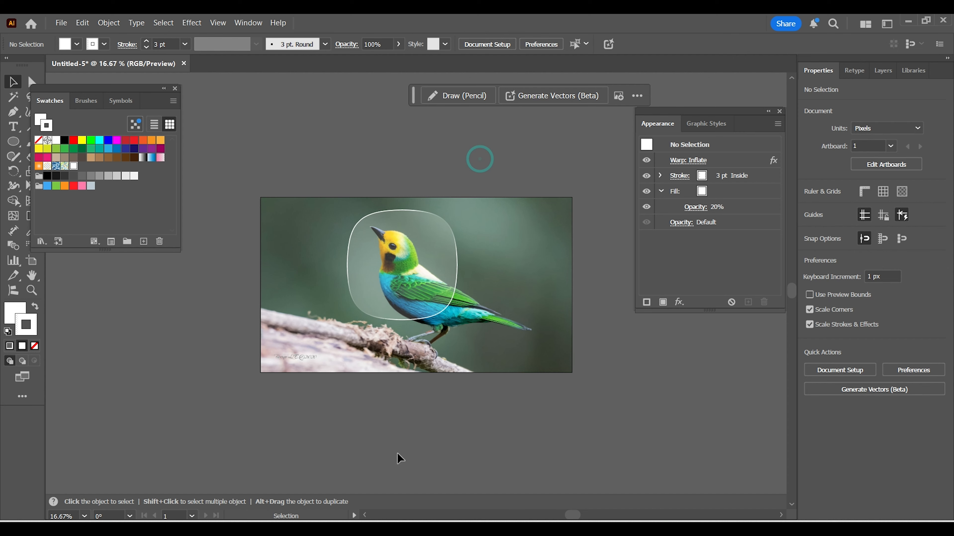
Duplicate the bird image together with the glass shape into the empty space to the right of the artboard.
left_click_drag(463, 435, 259, 455)
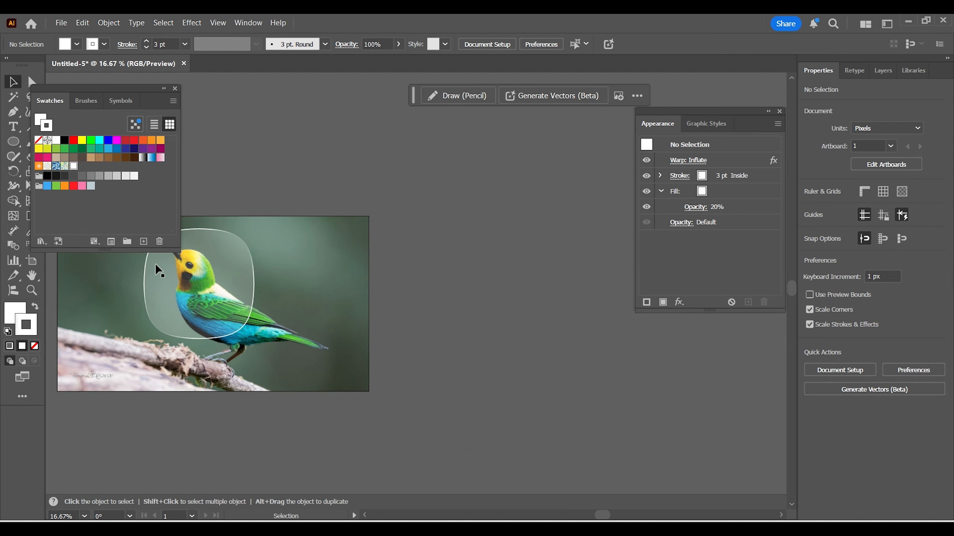
left_click(315, 243)
left_click(228, 280, "shift")
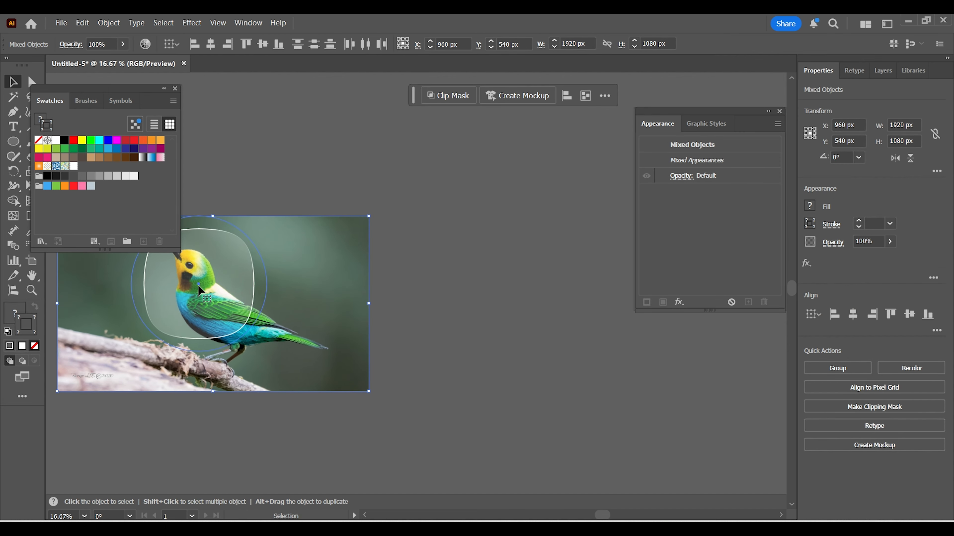
left_click_drag(198, 285, 523, 294)
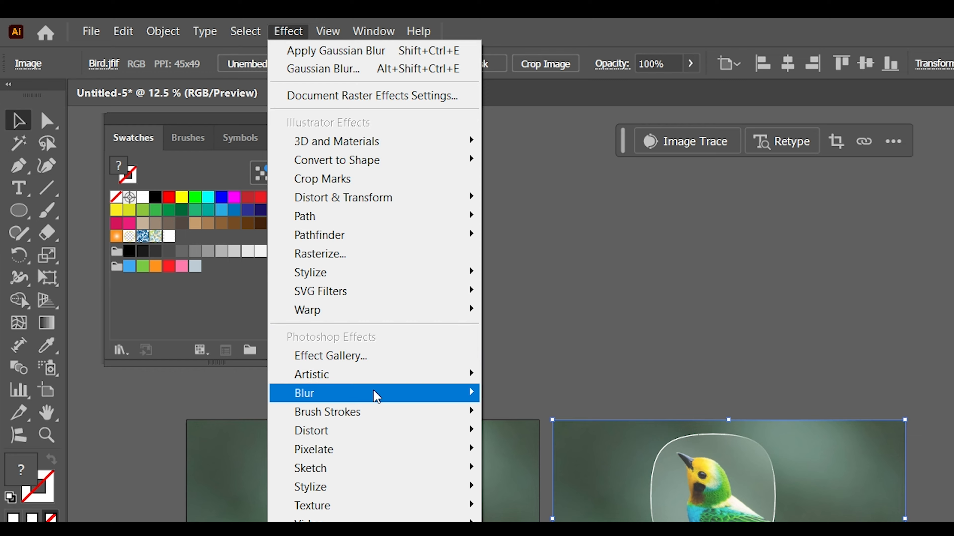
Apply a Gaussian Blur with a radius of 77.2386 pixels to the duplicated bird image.
left_click(374, 393)
left_click(544, 394)
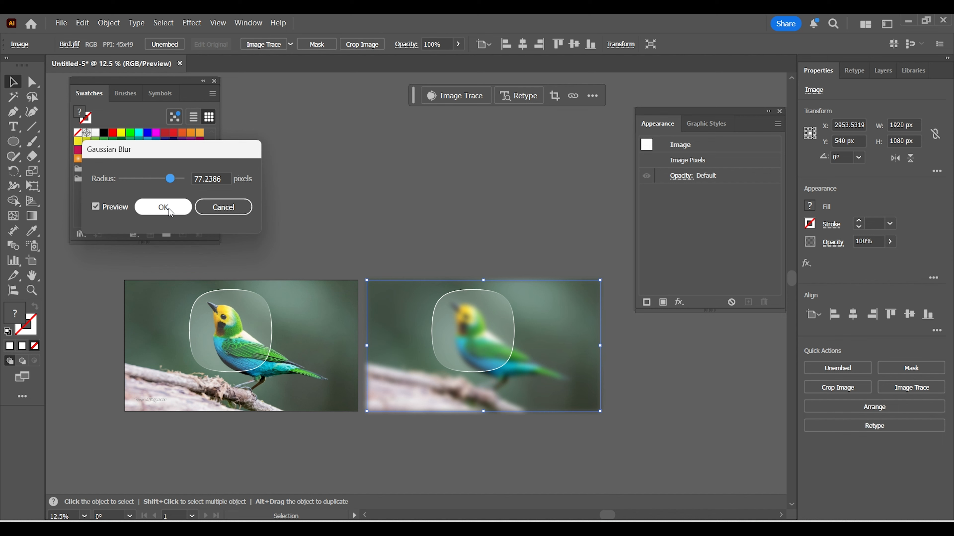
left_click(170, 210)
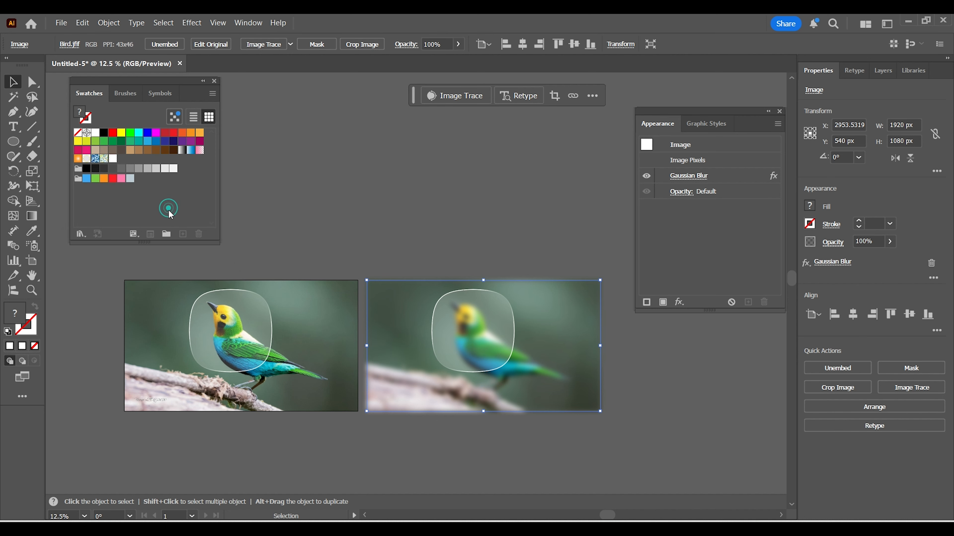
Expand the duplicated glass shape's appearance and delete the white outline inside its group, keeping the translucent fill.
left_click(459, 307, "shift")
key("ctrl+shift+a")
left_click(473, 316)
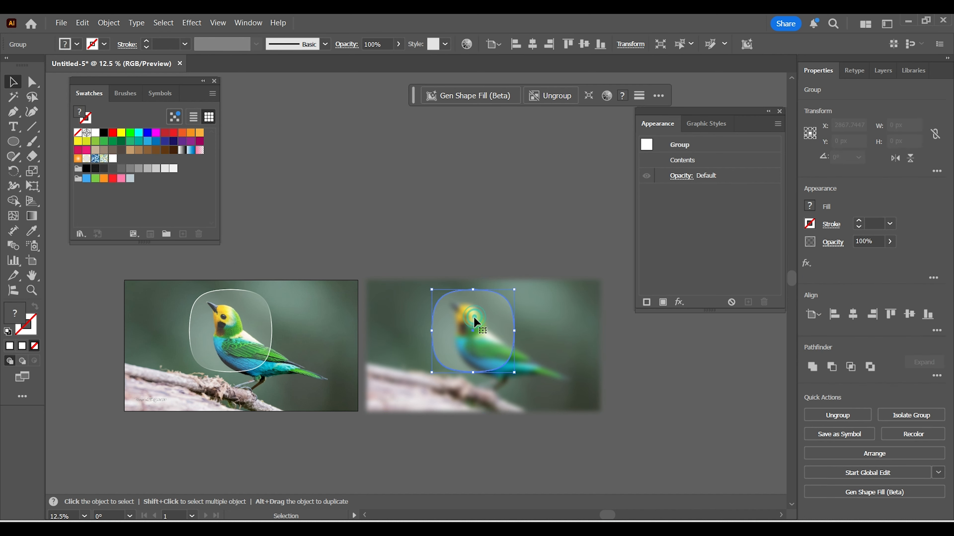
key("Delete")
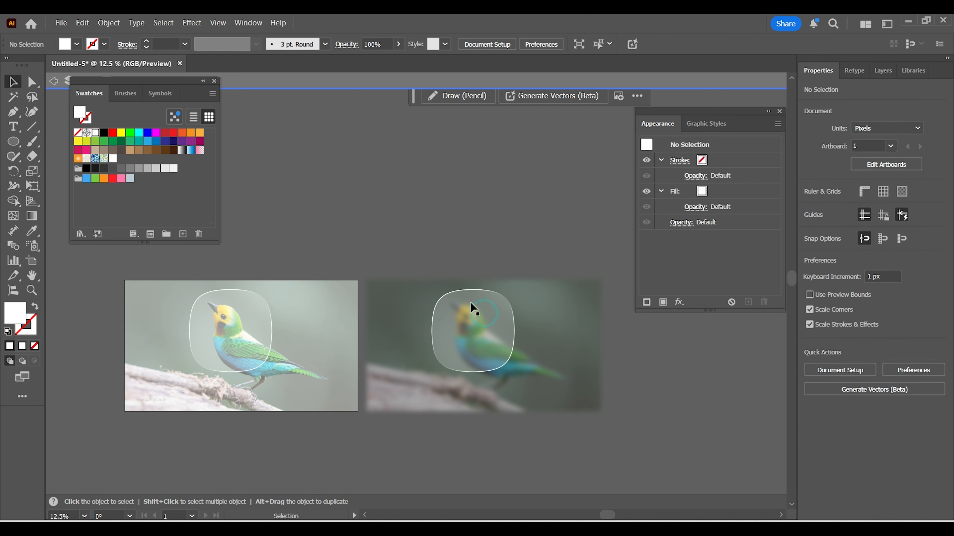
left_click(469, 288)
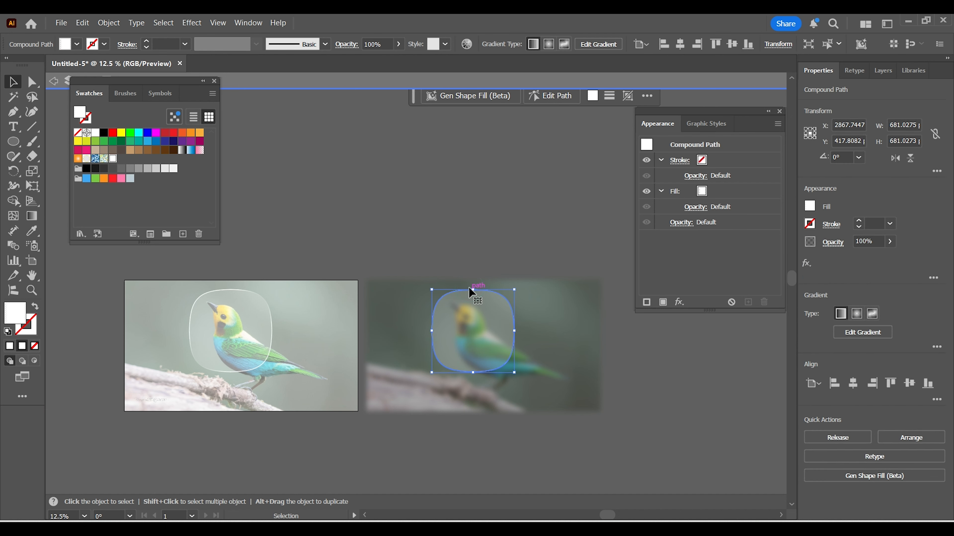
key("ctrl+shift+a")
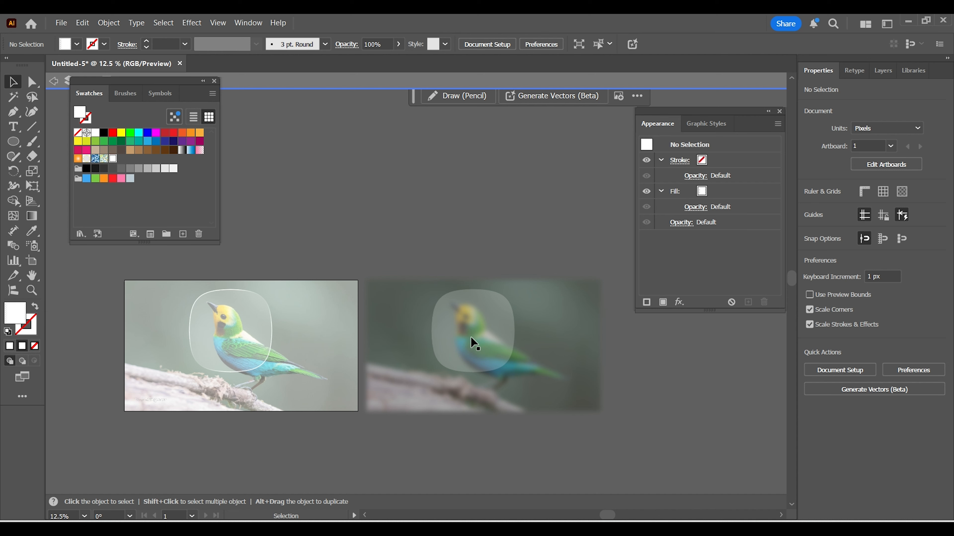
left_click(56, 81)
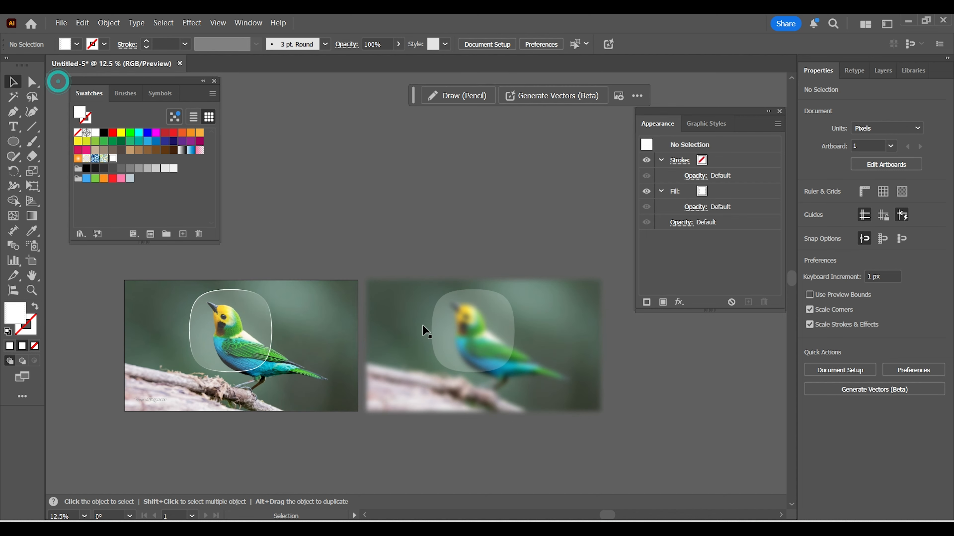
Make a clipping mask from the expanded glass shape and the blurred bird image.
left_click(480, 324)
left_click(398, 326)
left_click(463, 327, "shift")
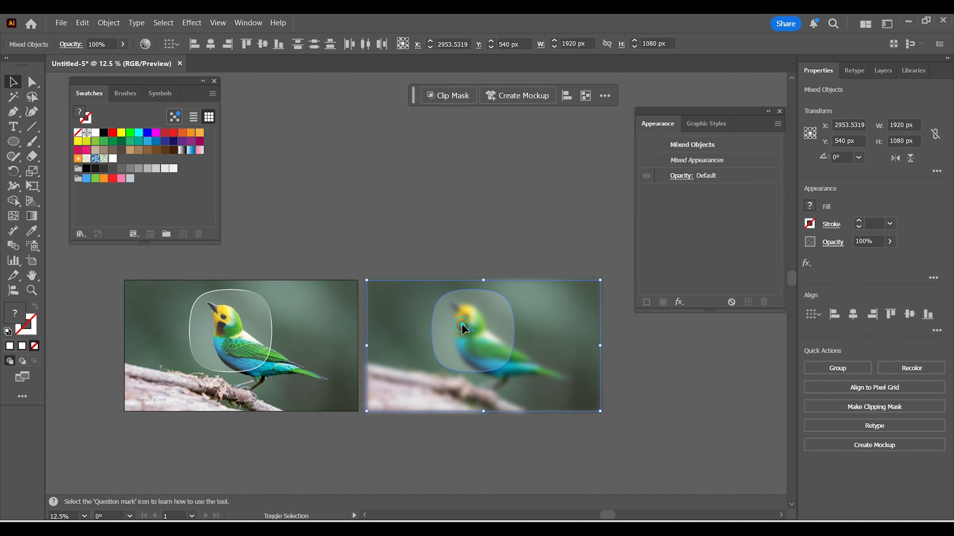
left_click(845, 409)
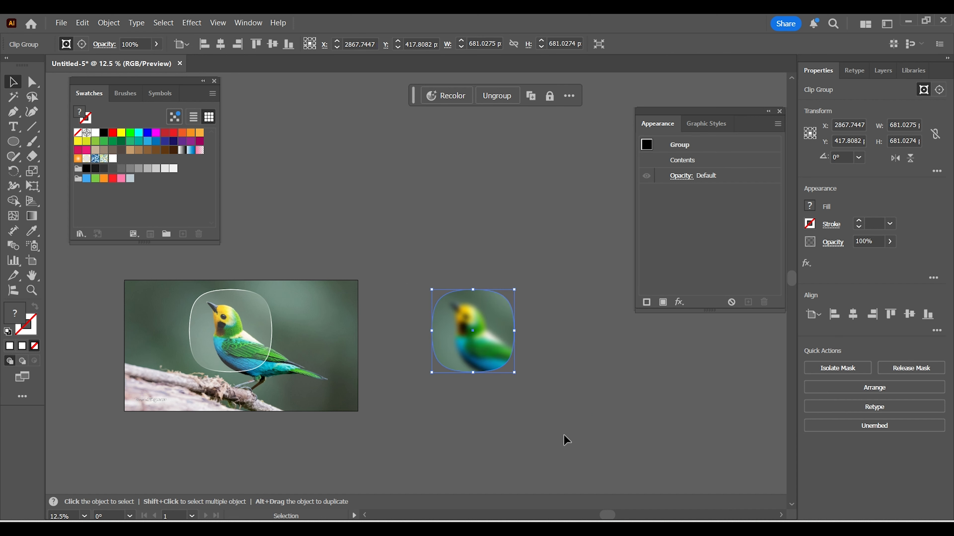
Move the clipped blurred image onto the original glass shape so that it lines up with the bird on the artboard.
left_click(562, 444)
left_click_drag(484, 351, 240, 343)
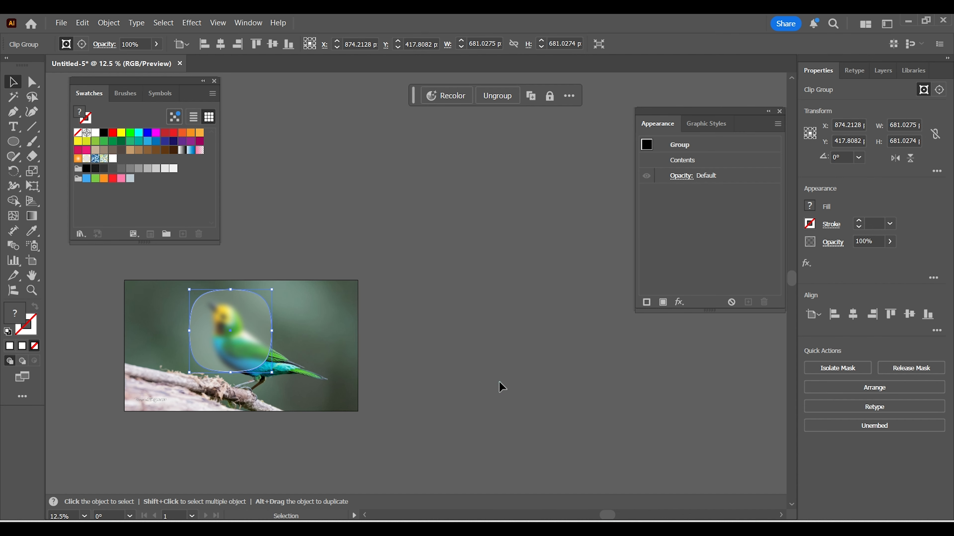
left_click(499, 382)
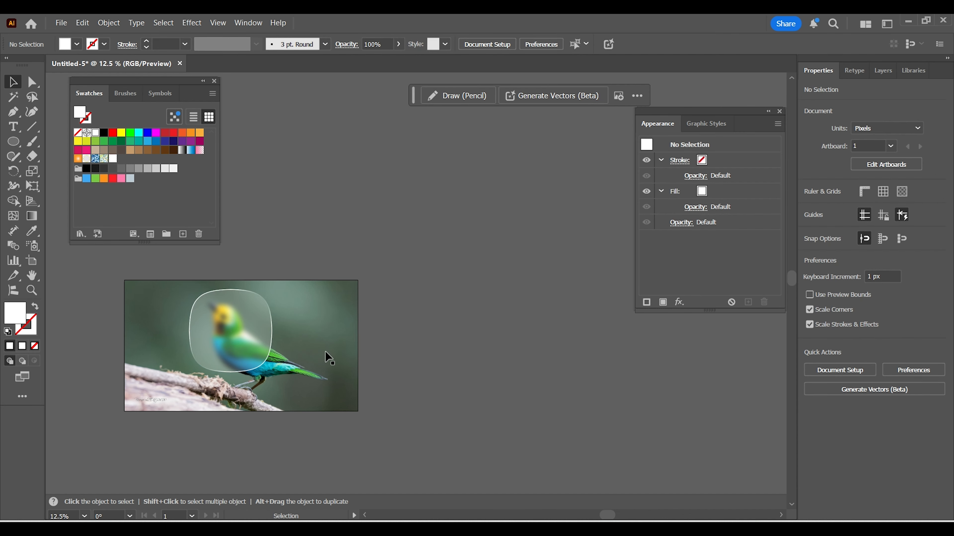
key("z")
left_click(311, 360)
left_click(311, 360)
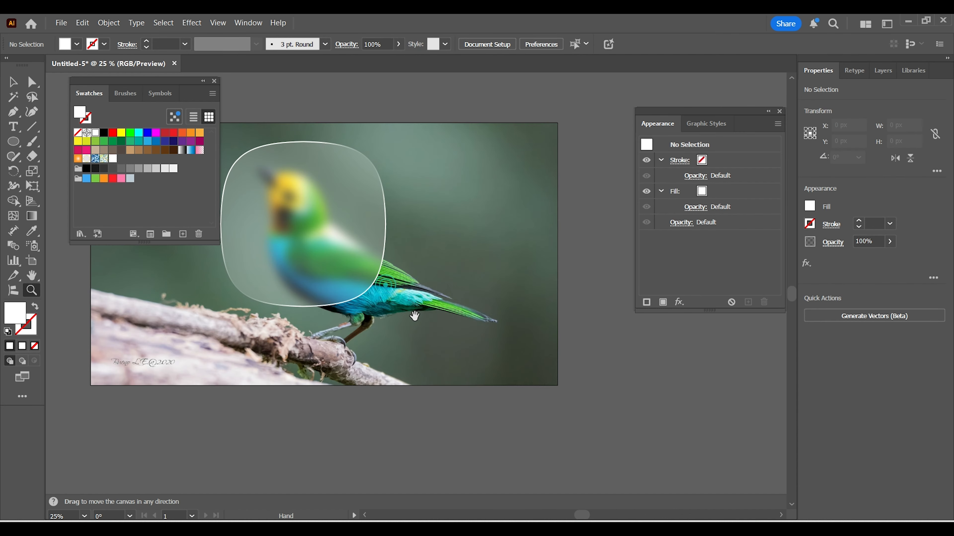
left_click_drag(411, 315, 493, 352)
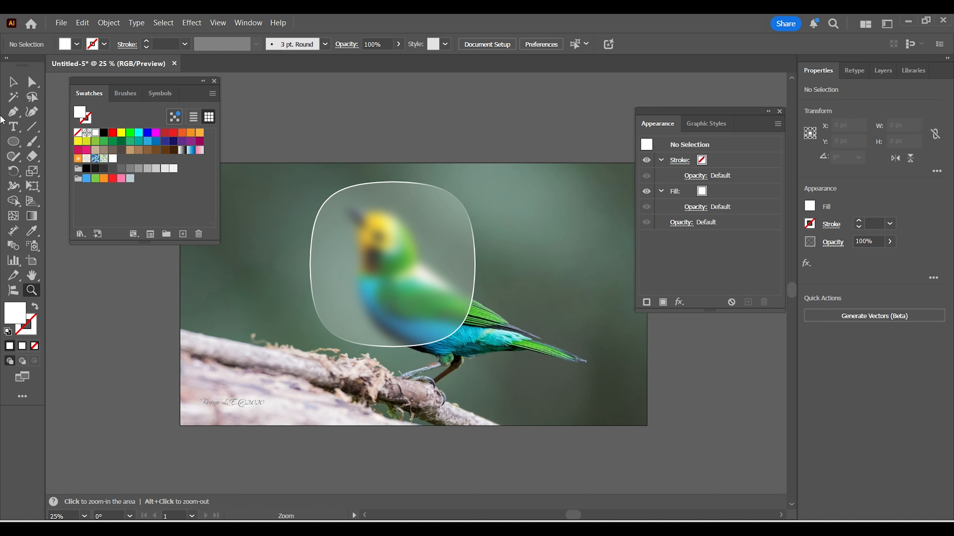
left_click(13, 79)
left_click_drag(112, 77, 74, 82)
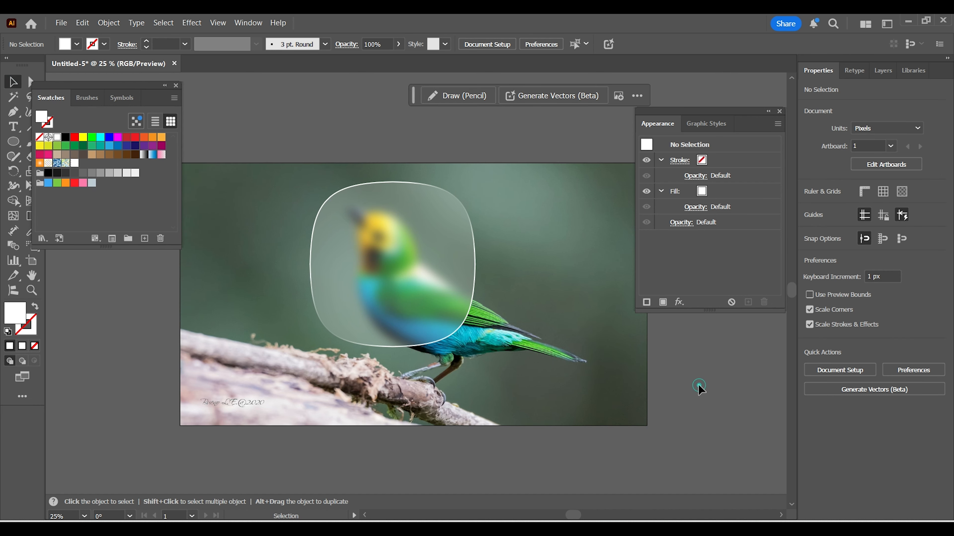
Add a short name as point text beside the glass shape, scaled to about 187 pt and placed over the photo's upper-right area.
key("space")
left_click_drag(695, 464, 581, 464)
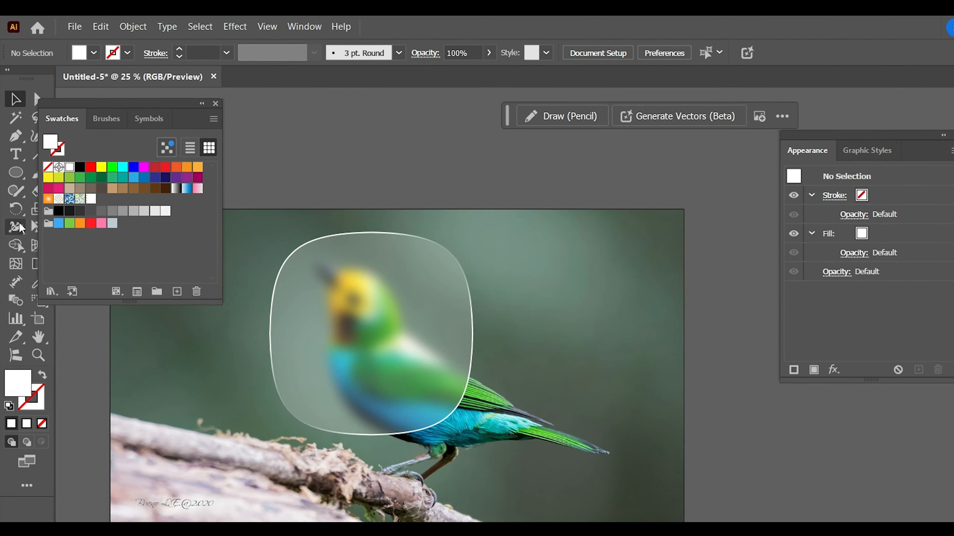
left_click(15, 154)
left_click(527, 252)
type("M")
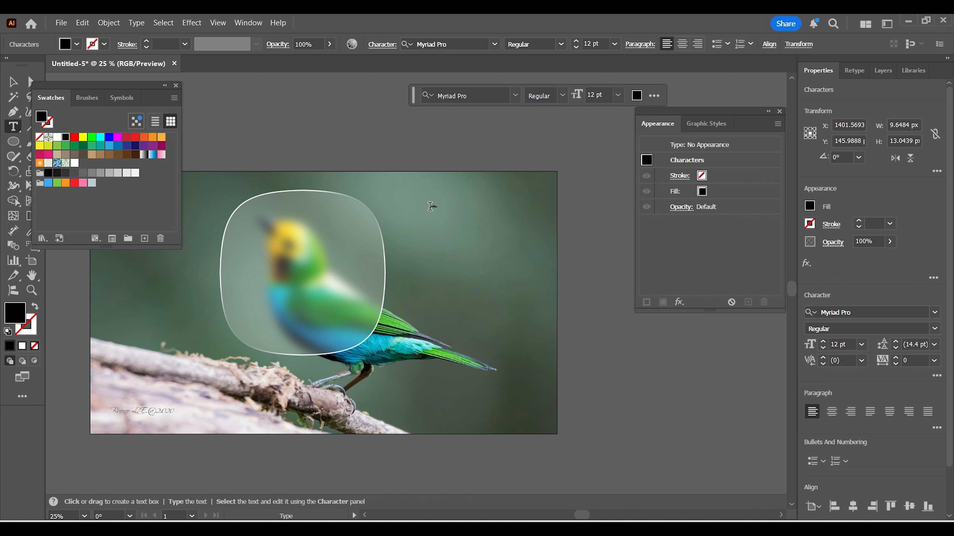
key("Escape")
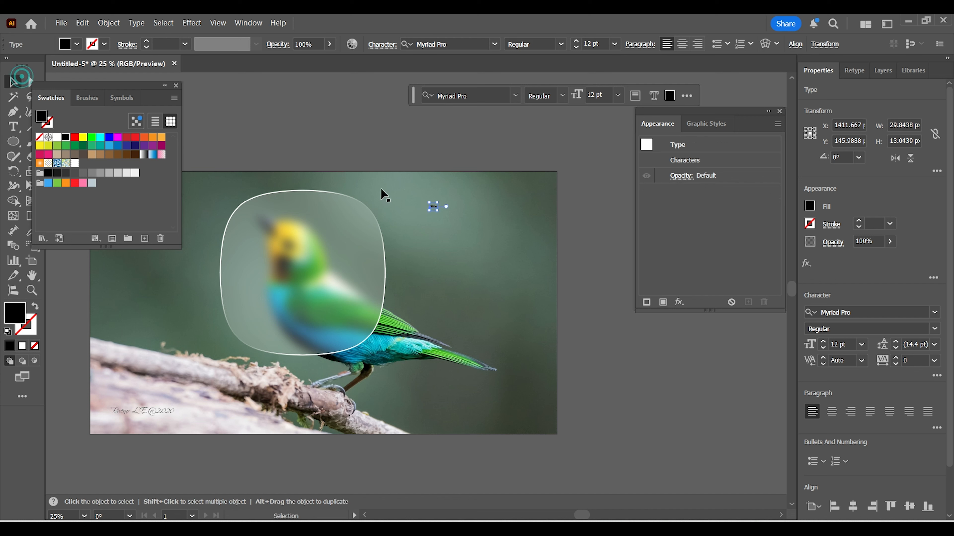
left_click_drag(442, 214, 512, 271)
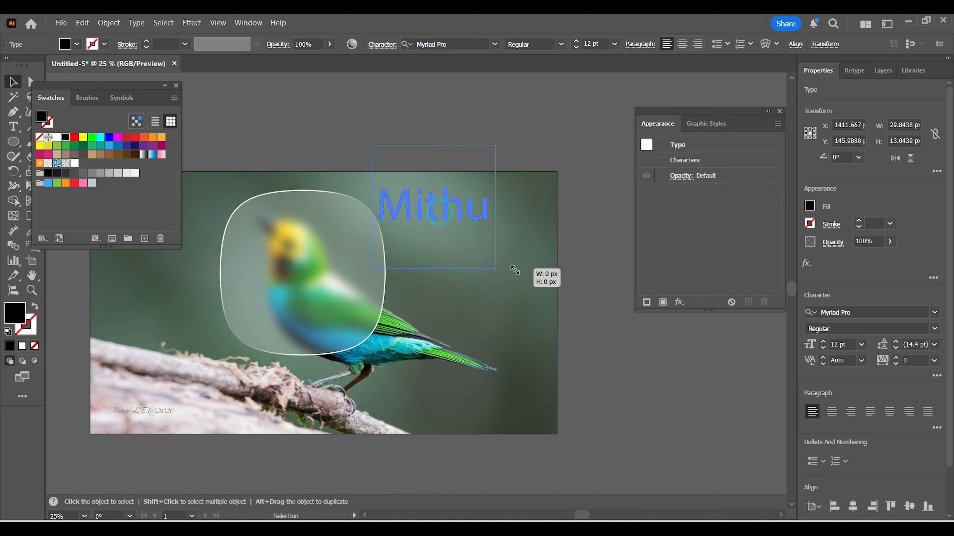
left_click_drag(436, 215, 463, 244)
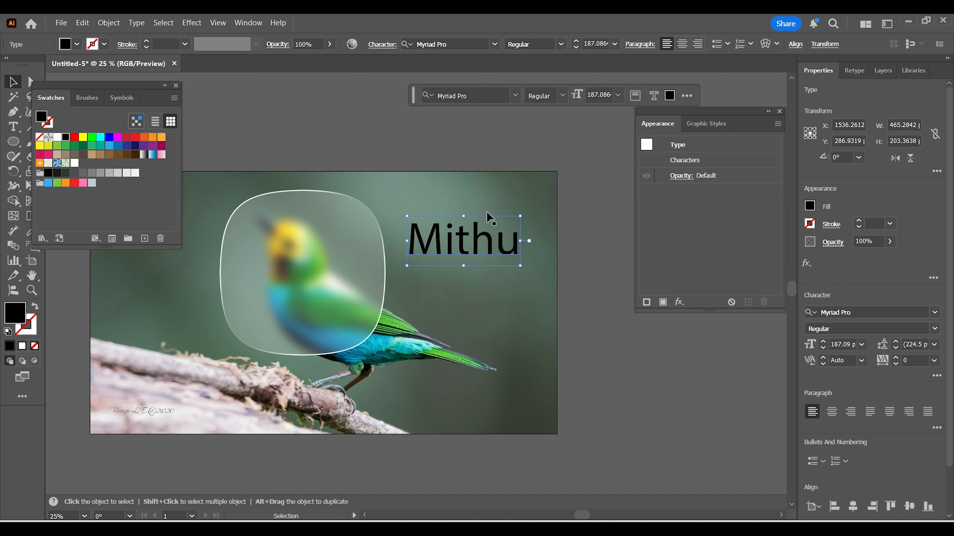
Copy the glass shape's appearance onto the text and turn off the Warp: Inflate effect on the text.
left_click(319, 200)
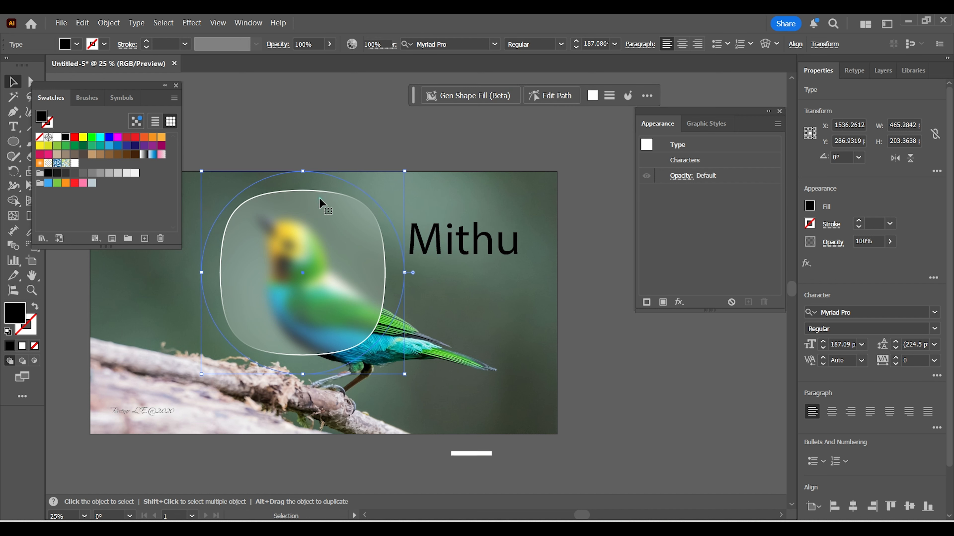
left_click_drag(646, 145, 475, 240)
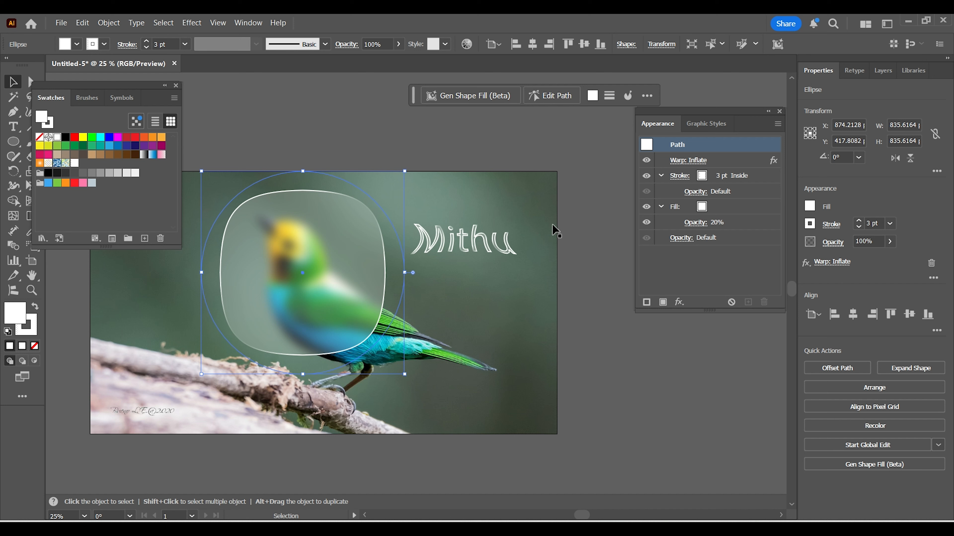
left_click(649, 162)
left_click(648, 162)
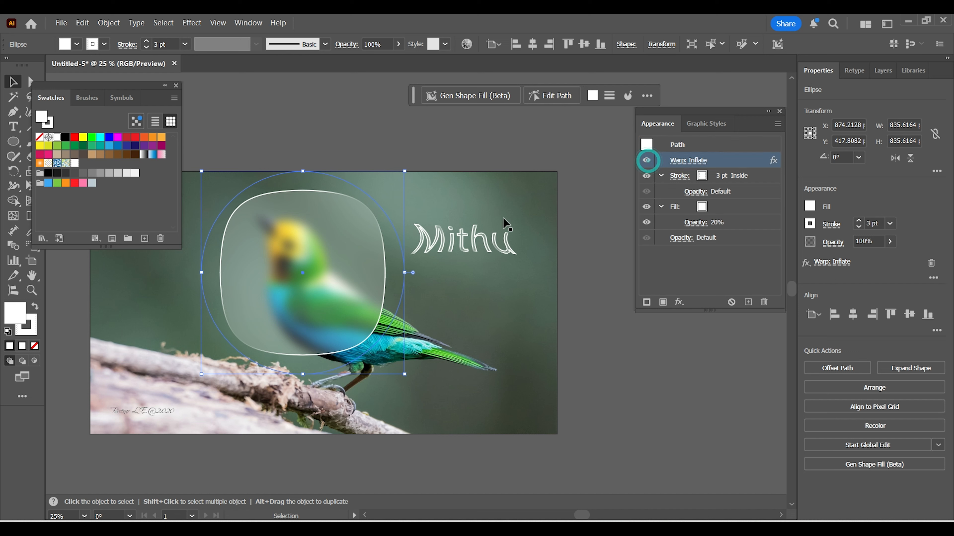
left_click(457, 141)
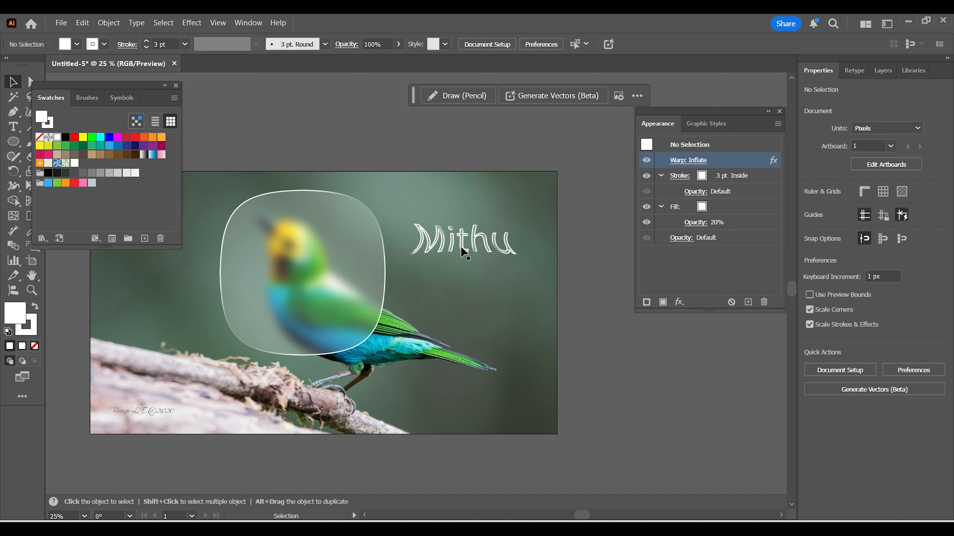
left_click(464, 249)
left_click(646, 160)
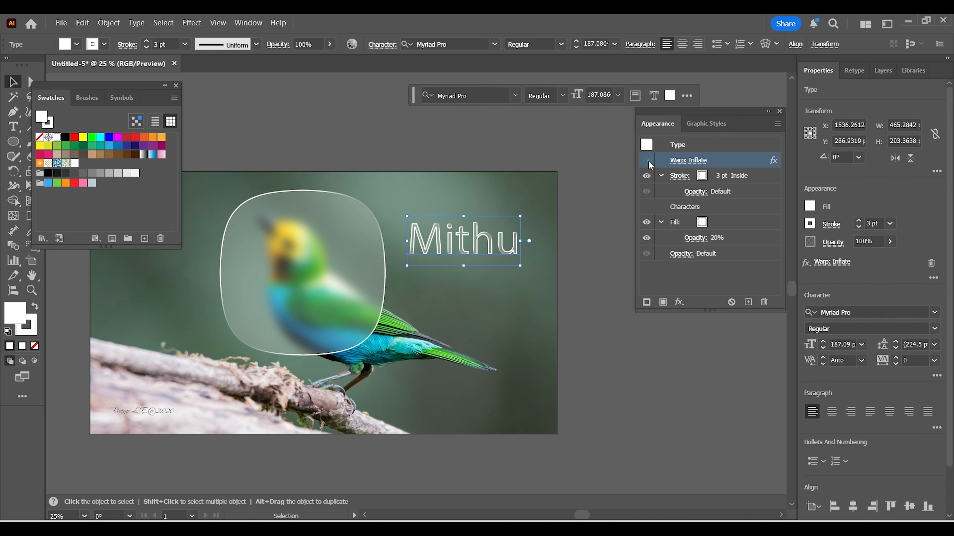
left_click(473, 145)
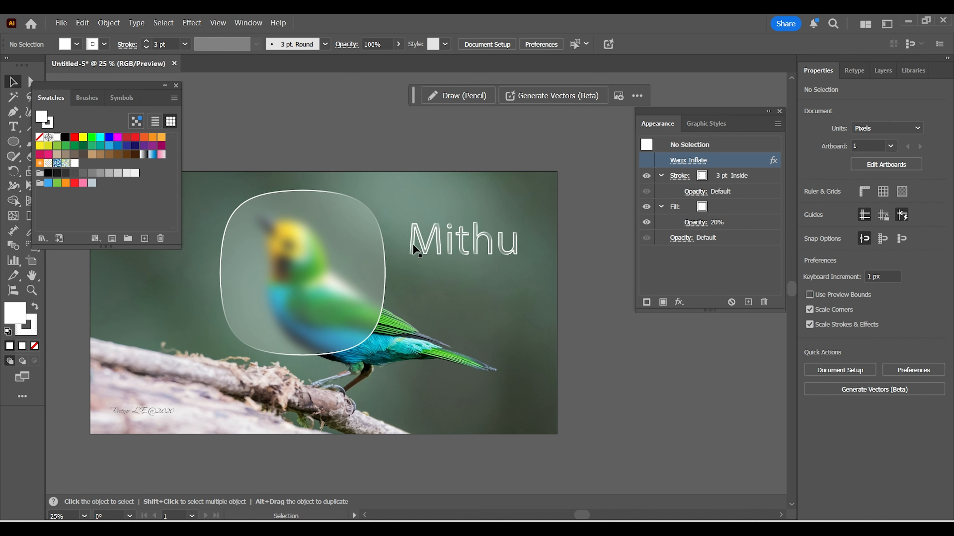
Close the floating Appearance and Swatches panels to view the finished artwork.
left_click(779, 111)
left_click(176, 85)
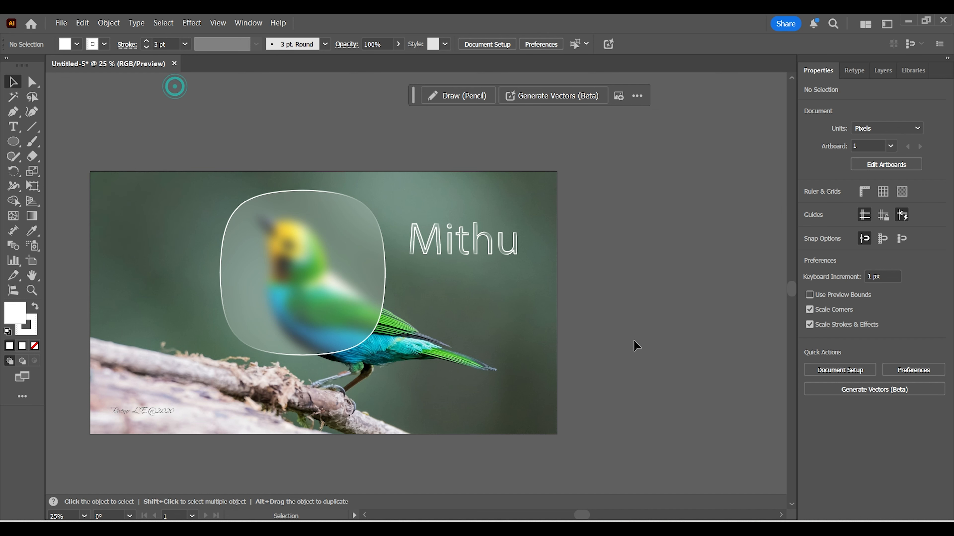
left_click_drag(390, 371, 503, 363)
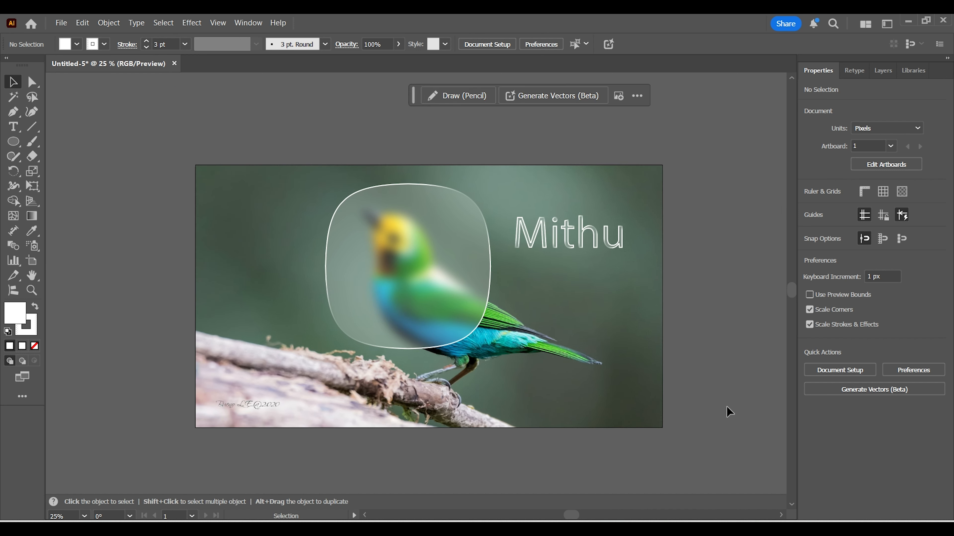
key("ctrl+equal")
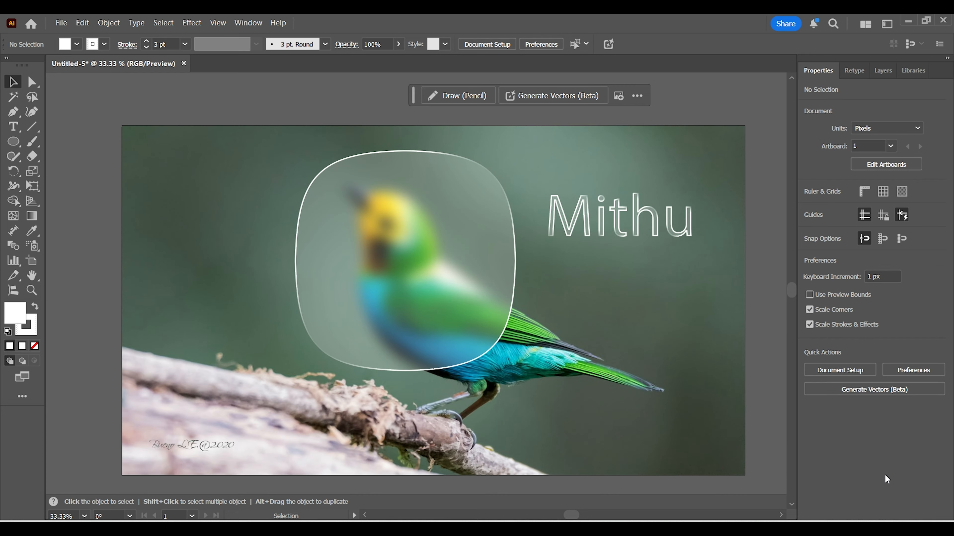